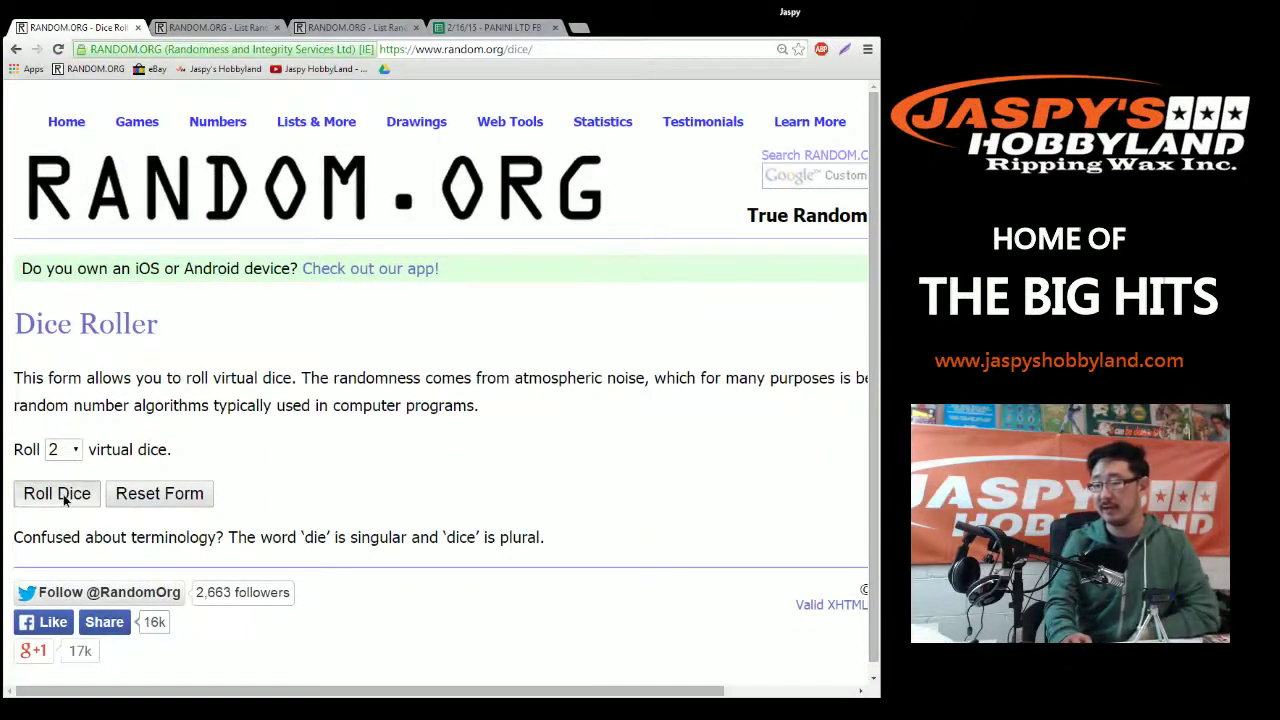
Roll the dice, then shuffle the buyer name list twice in the List Randomizer.
click(64, 498)
click(200, 27)
scroll(211, 410, up, 3)
scroll(74, 474, down, 4)
click(50, 520)
scroll(57, 503, down, 10)
click(45, 525)
Shuffle the name list four more times, then select and copy all 32 names.
scroll(40, 520, down, 10)
click(40, 530)
scroll(41, 537, down, 8)
click(45, 643)
scroll(60, 500, down, 10)
click(40, 566)
scroll(40, 560, down, 10)
click(35, 537)
mouse_move(62, 410)
mouse_down()
mouse_move(210, 680)
mouse_move(218, 412)
mouse_up()
key(ctrl+4)
Paste the shuffled buyer names into column A from A1 and autofit the column.
click(66, 186)
right_click(64, 184)
click(81, 226)
double_click(98, 165)
click(88, 186)
In the team List Randomizer, shuffle the 32 NFL teams twice.
click(341, 30)
scroll(437, 340, up, 5)
scroll(677, 380, down, 1)
click(131, 30)
click(353, 31)
click(57, 516)
scroll(57, 513, down, 5)
scroll(33, 530, down, 10)
click(34, 528)
Shuffle the NFL team list three more times.
scroll(40, 560, down, 10)
click(40, 569)
scroll(57, 505, down, 10)
click(43, 535)
scroll(40, 538, down, 10)
click(45, 538)
Paste the shuffled team list into column B starting at B1, then widen column B.
mouse_move(66, 414)
mouse_down()
mouse_move(200, 555)
mouse_move(200, 660)
mouse_move(178, 362)
mouse_move(200, 410)
mouse_up()
click(495, 27)
click(114, 188)
right_click(114, 188)
click(156, 230)
drag(174, 170, 203, 170)
Select the stray entries in columns G–H and dismiss their context menu unused.
mouse_move(545, 190)
mouse_down()
mouse_move(560, 200)
mouse_move(645, 686)
mouse_move(650, 407)
mouse_up()
right_click(633, 340)
key(Escape)
Delete the stray team entries in G1:H32.
click(414, 130)
click(665, 331)
click(690, 416)
scroll(600, 300, up, 6)
shift+click(564, 189)
key(Delete)
Set the whole sheet's font size to 14.
click(26, 166)
click(296, 130)
click(300, 273)
Autofit columns A and B to the longest name and team.
click(100, 165)
click(112, 166)
double_click(105, 165)
double_click(230, 166)
click(110, 188)
key(Down)
key(Down)
key(Down)
key(Down)
key(Down)
key(Down)
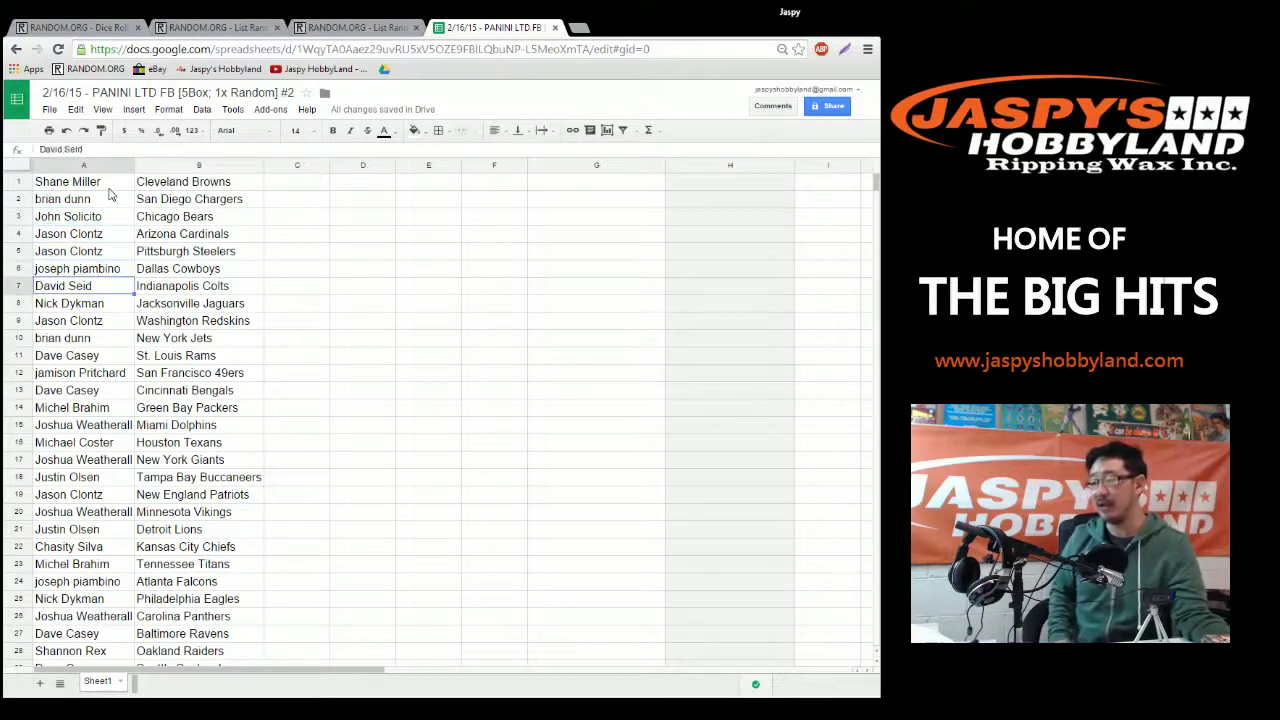
key(Down)
key(Down)
key(Down)
key(Down)
key(Down)
key(Down)
key(Down)
key(Down)
key(Down)
key(Down)
key(Down)
key(Down)
key(Down)
key(Down)
key(Down)
key(Down)
key(Down)
key(Down)
key(Down)
key(Down)
key(Down)
key(Down)
key(Up)
key(Down)
key(Down)
key(Up)
key(Up)
key(Up)
key(Down)
key(Down)
key(Down)
key(Down)
key(Down)
key(Up)
key(Up)
key(Down)
key(Down)
key(Up)
key(Up)
key(Up)
Apply all borders to the name and team cells A1:B32.
click(110, 189)
scroll(183, 597, down, 4)
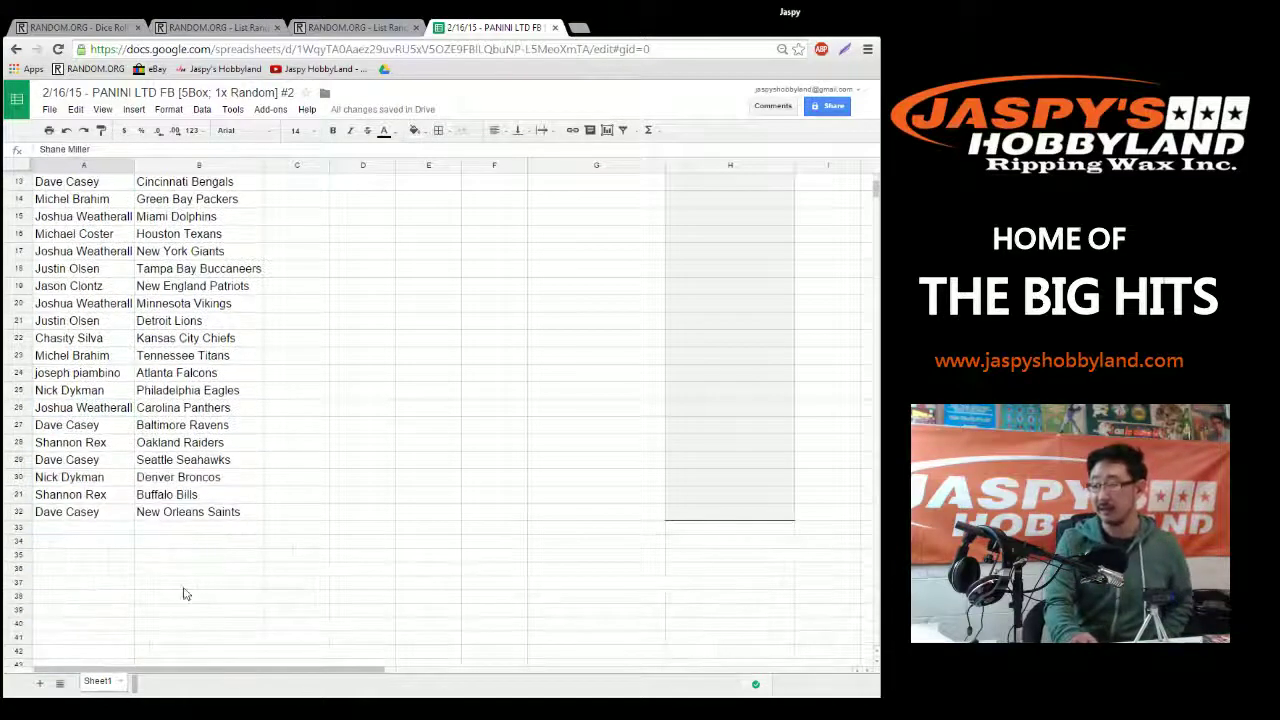
shift+click(180, 515)
click(316, 134)
click(440, 135)
click(440, 135)
click(440, 135)
click(444, 156)
click(200, 251)
Reselect A1:B32 and check the first and last team entries.
scroll(205, 290, up, 4)
click(114, 183)
scroll(170, 380, down, 4)
shift+click(180, 516)
scroll(207, 413, up, 4)
click(212, 190)
scroll(222, 350, down, 2)
click(211, 620)
scroll(211, 620, up, 2)
shift+click(103, 189)
Sort the pairs alphabetically A→Z by team in column B.
click(170, 110)
mouse_move(130, 116)
click(283, 133)
click(121, 186)
scroll(243, 535, down, 3)
scroll(243, 530, up, 3)
Print the sheet at actual size in portrait orientation.
click(49, 131)
click(390, 485)
click(503, 474)
click(273, 539)
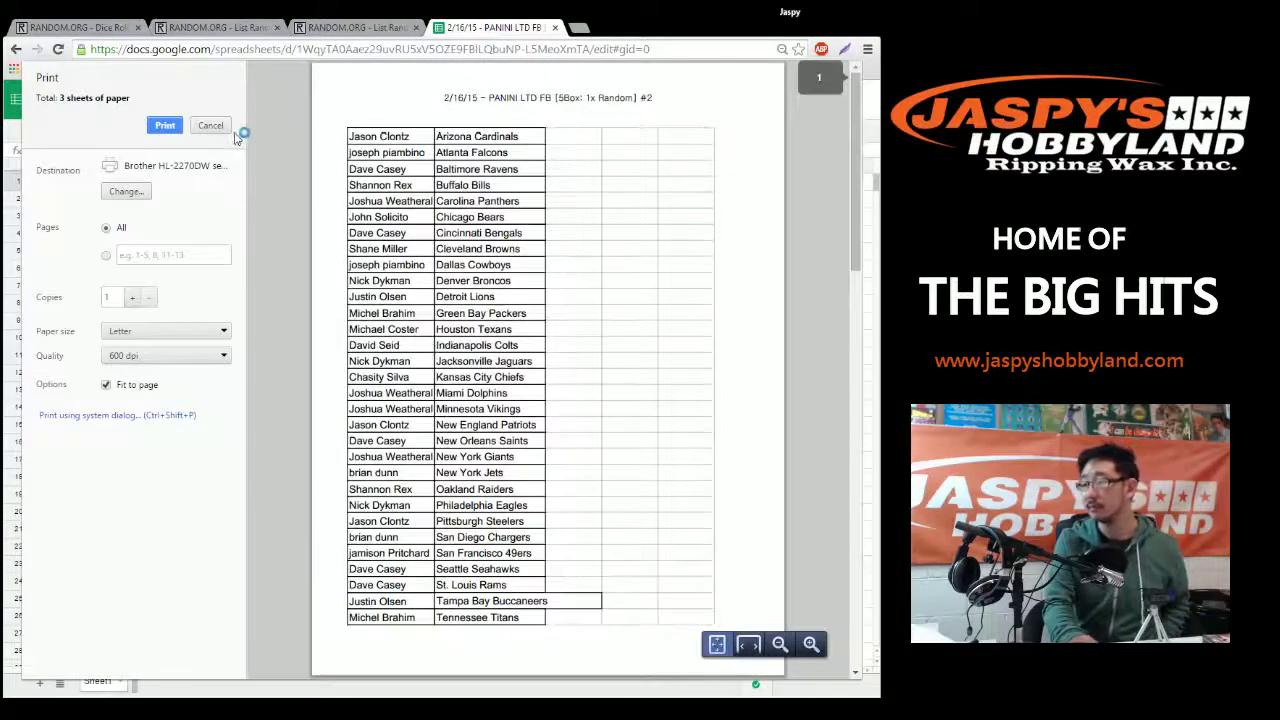
Shrink all text to size 12 and print the sheet again.
click(211, 126)
key(ctrl+a)
click(312, 130)
click(297, 259)
click(49, 131)
click(272, 539)
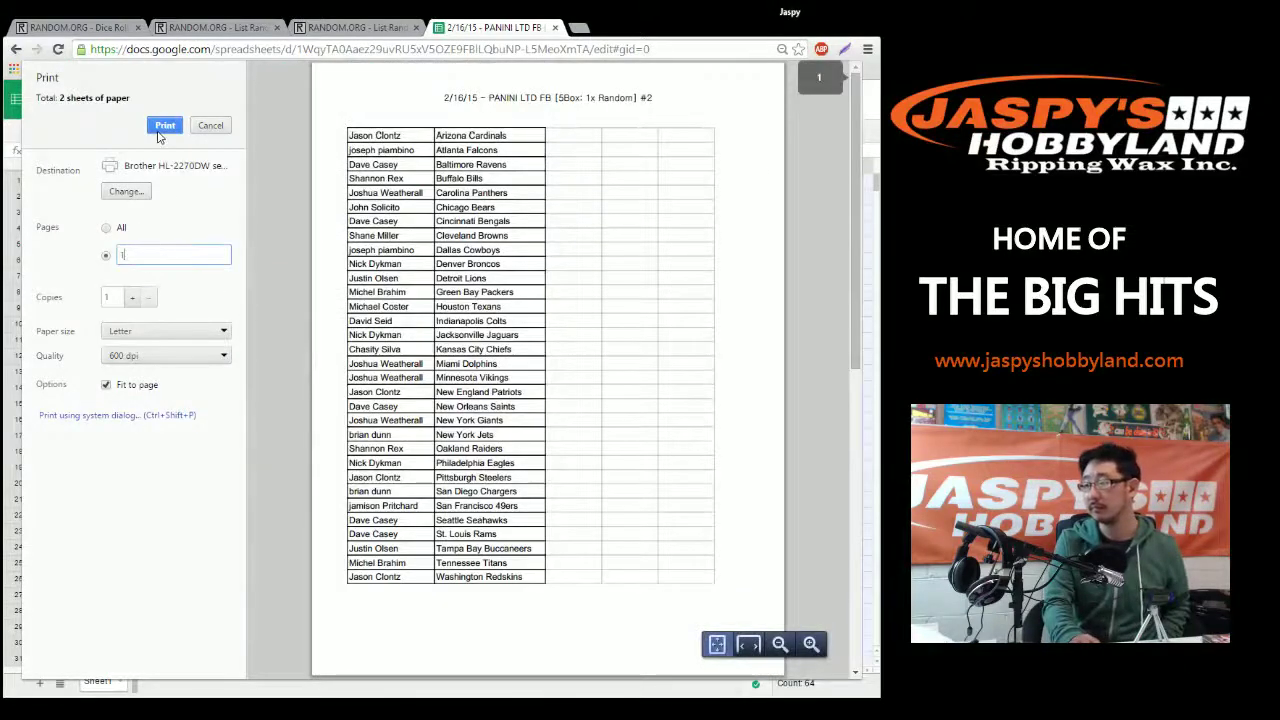
click(163, 127)
Enlarge the text to size 18 and autofit columns A and B.
click(306, 131)
click(310, 293)
double_click(134, 165)
Move pairs in rows 22–32 to start at D1 and narrow column C.
scroll(200, 560, down, 2)
click(140, 555)
scroll(140, 555, down, 3)
shift+click(300, 553)
scroll(486, 414, up, 5)
key(ctrl+x)
click(560, 191)
key(ctrl+v)
drag(518, 165, 373, 165)
click(398, 206)
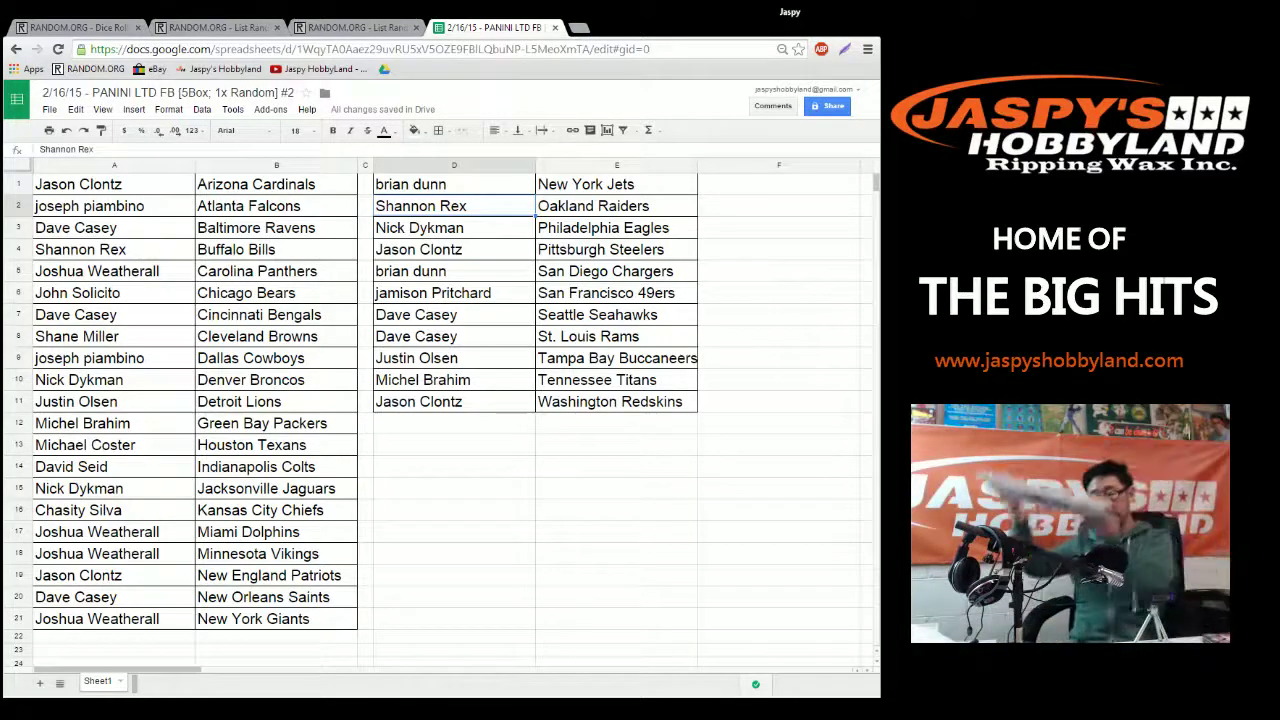